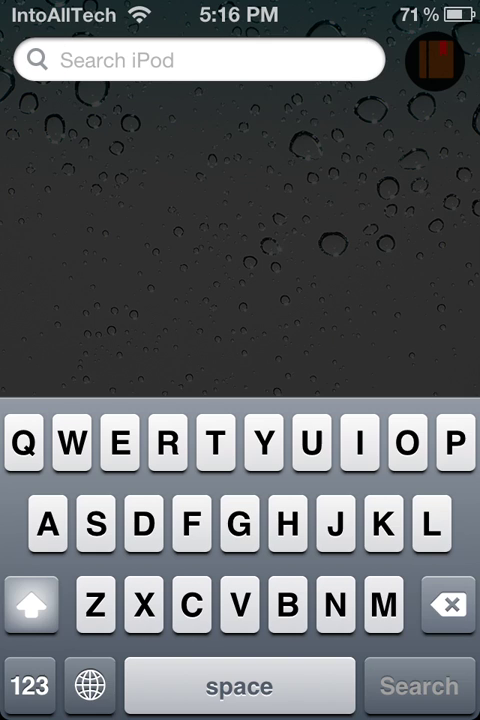
# Swipe back to Spotlight and start a search for 'Apple' in the Search iPod field
pyautogui.moveTo(400, 208); pyautogui.dragTo(100, 230)
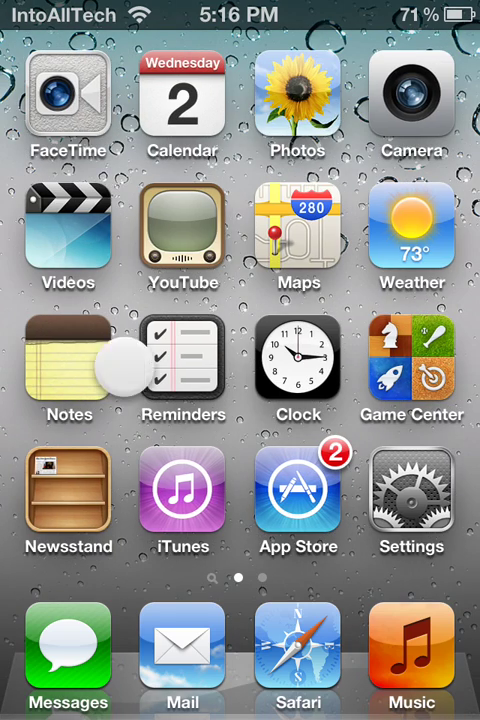
pyautogui.moveTo(125, 370); pyautogui.dragTo(435, 330)
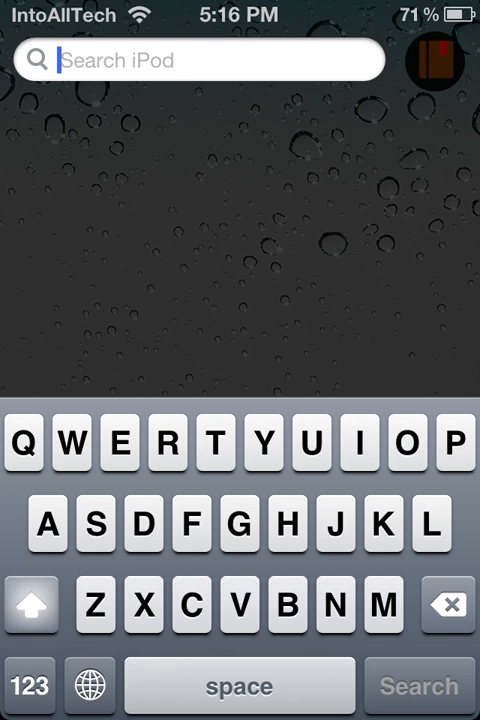
pyautogui.click(47, 522)
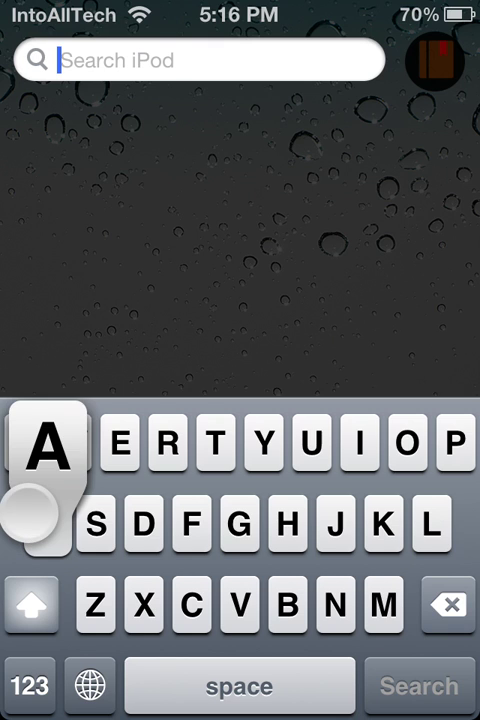
pyautogui.write('pple')
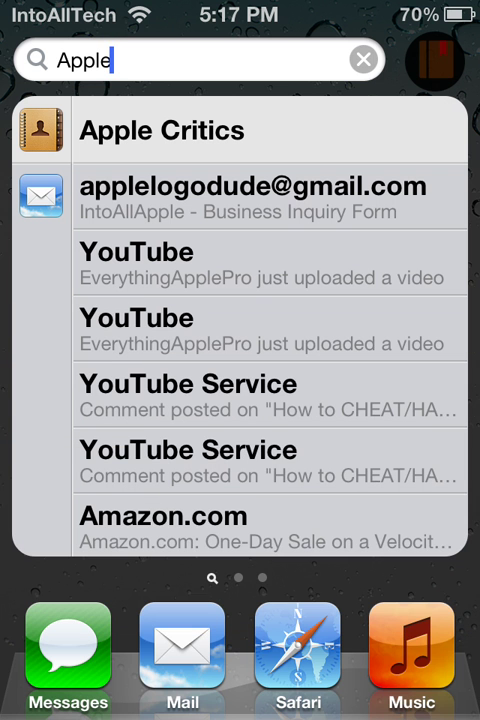
# Clear the 'Apple' query and bring up the keyboard for a fresh search
pyautogui.click(367, 60)
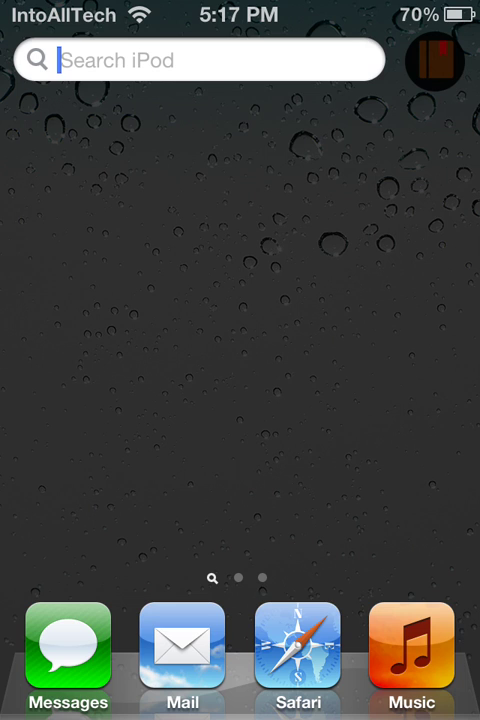
pyautogui.click(109, 33)
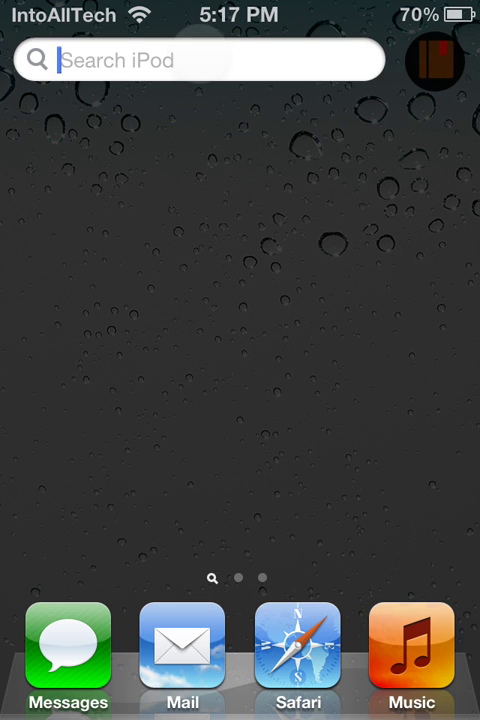
pyautogui.click(100, 42)
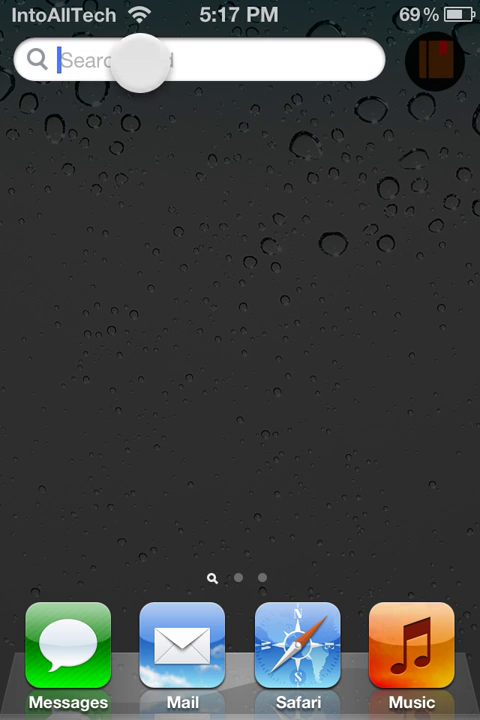
pyautogui.moveTo(238, 268)
pyautogui.mouseDown()
pyautogui.moveTo(120, 345)
pyautogui.moveTo(360, 345)
pyautogui.mouseUp()
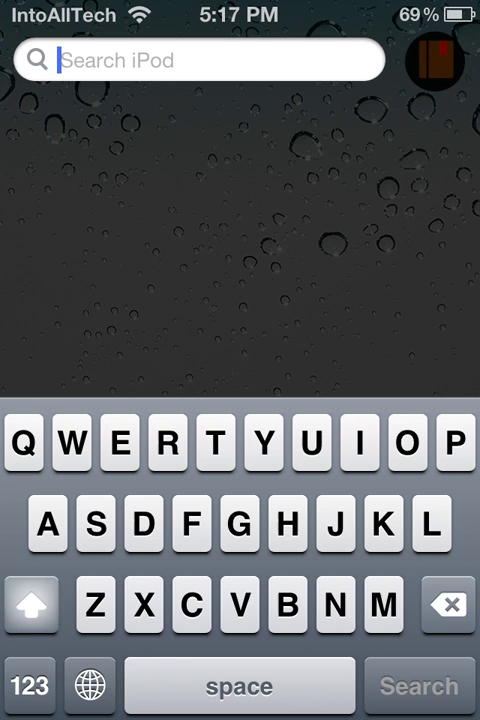
pyautogui.write('Android')
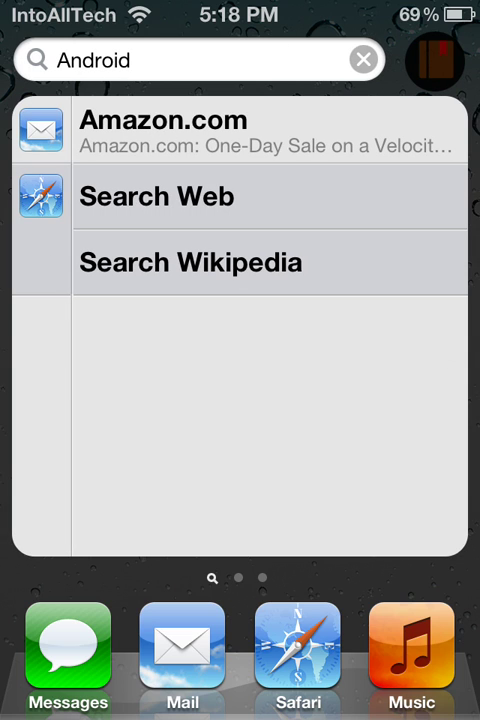
# Erase the 'Android' query, leaving an empty search field with the keyboard up
pyautogui.click(200, 60)
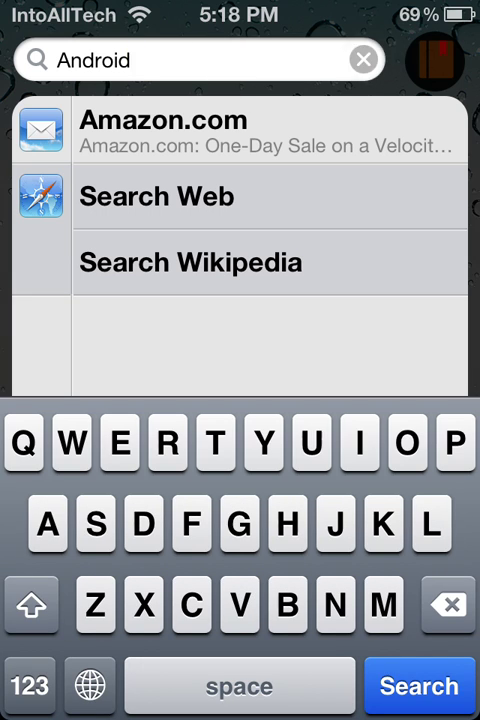
pyautogui.click(363, 59)
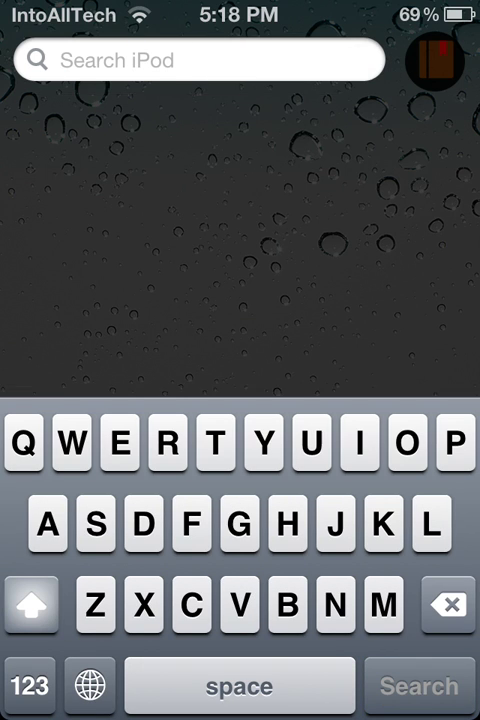